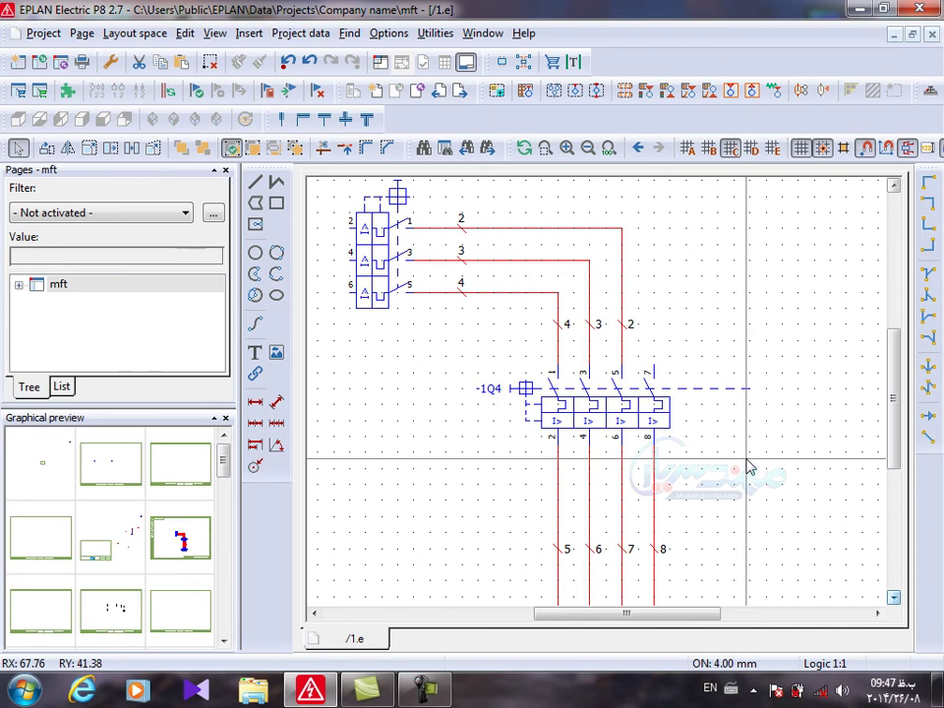
scroll(704, 439, up, 1)
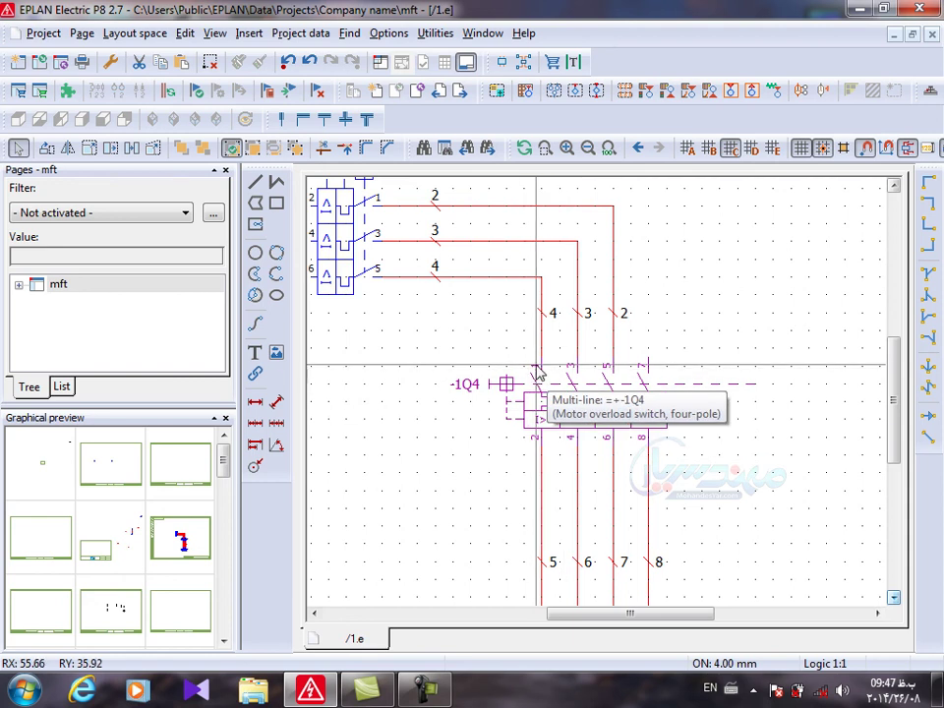
scroll(539, 371, up, 2)
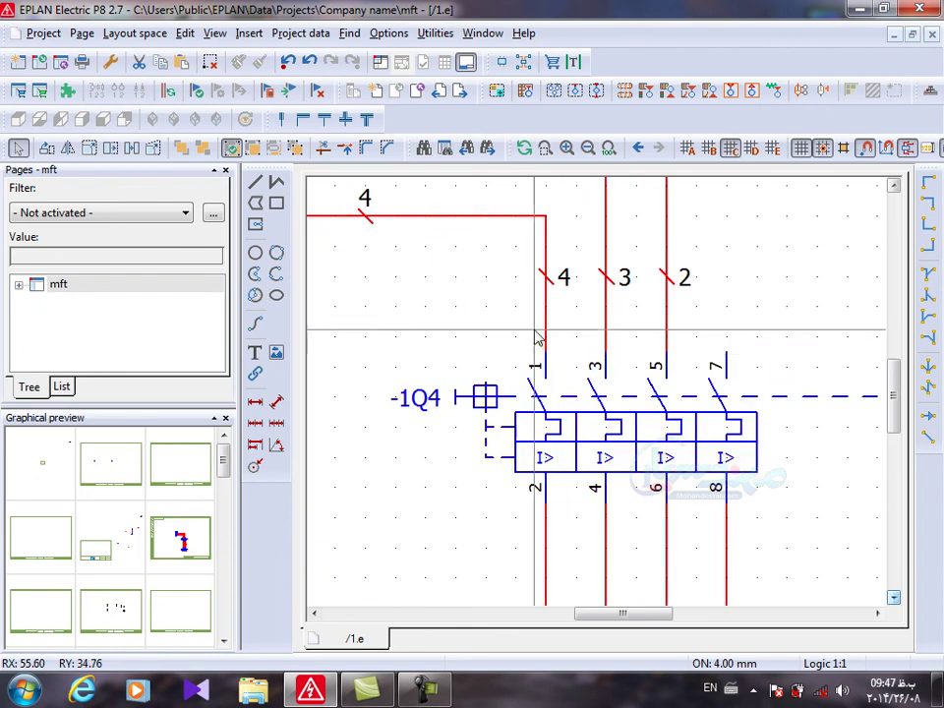
middle_drag(649, 358, 588, 374)
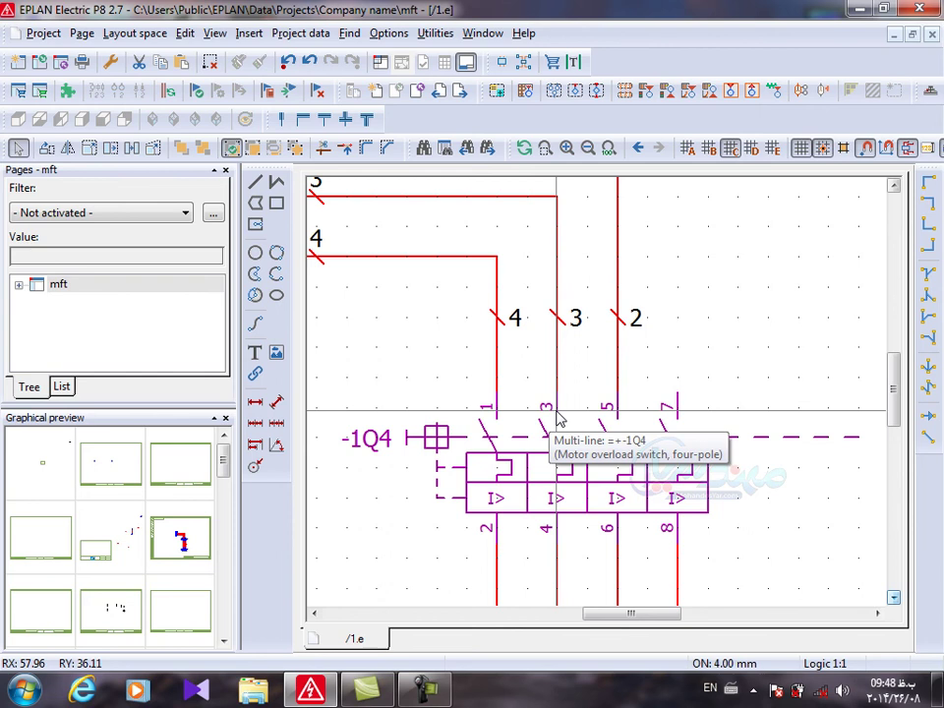
Step: Start a manufacturing data export / labeling and open its scheme settings
click(438, 35)
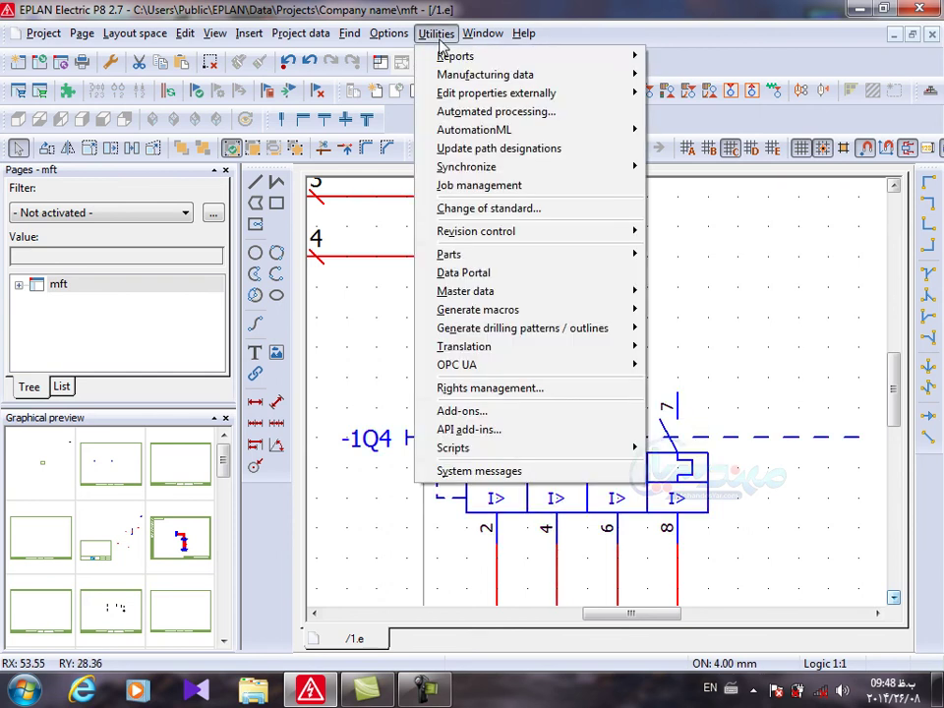
mouse_move(565, 76)
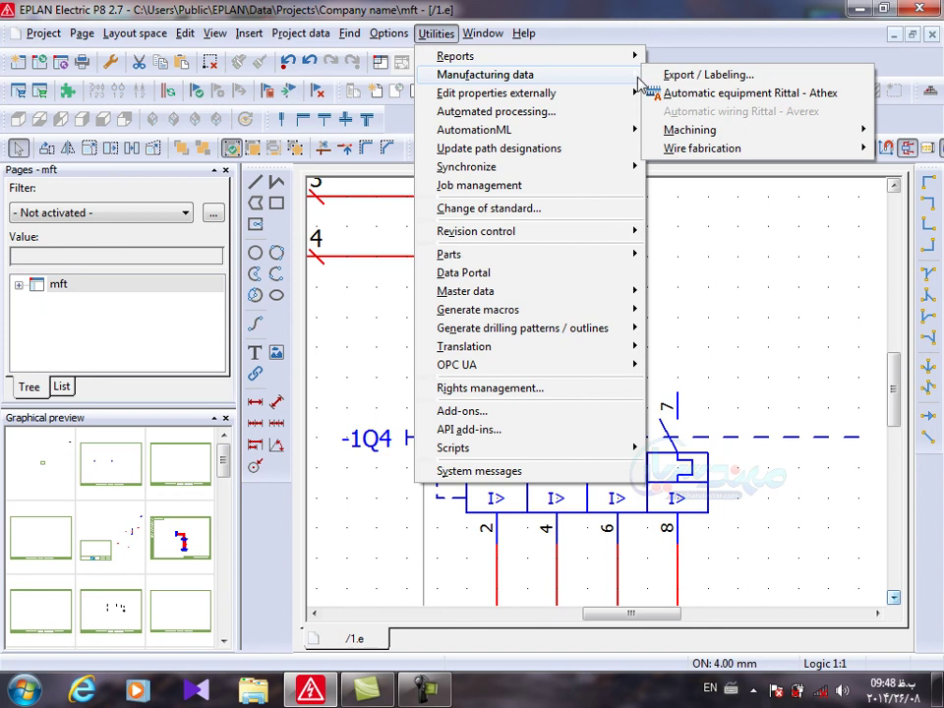
click(707, 74)
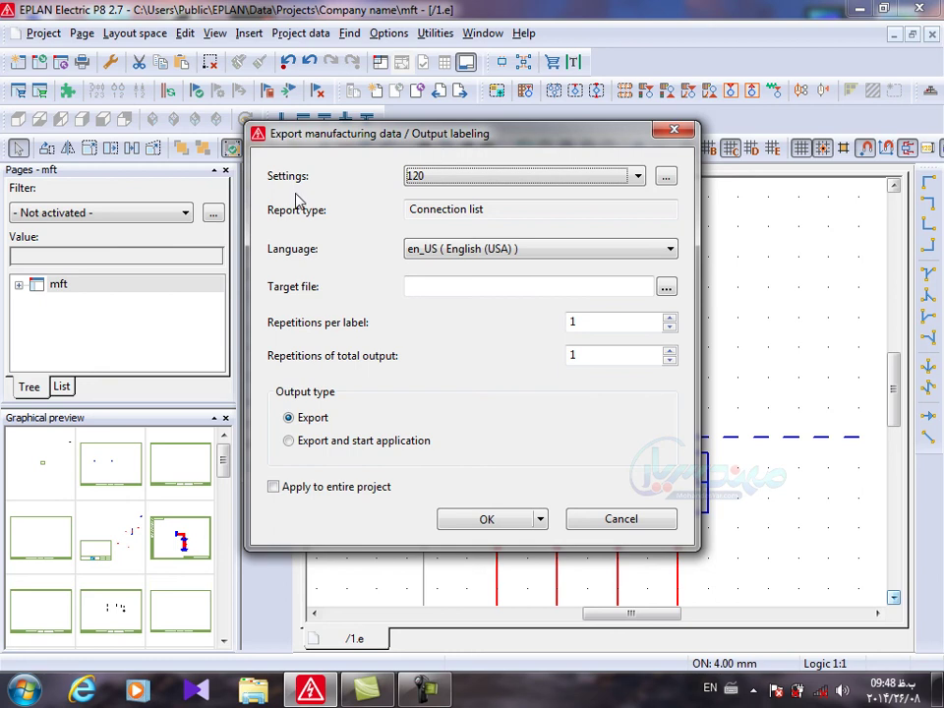
click(665, 177)
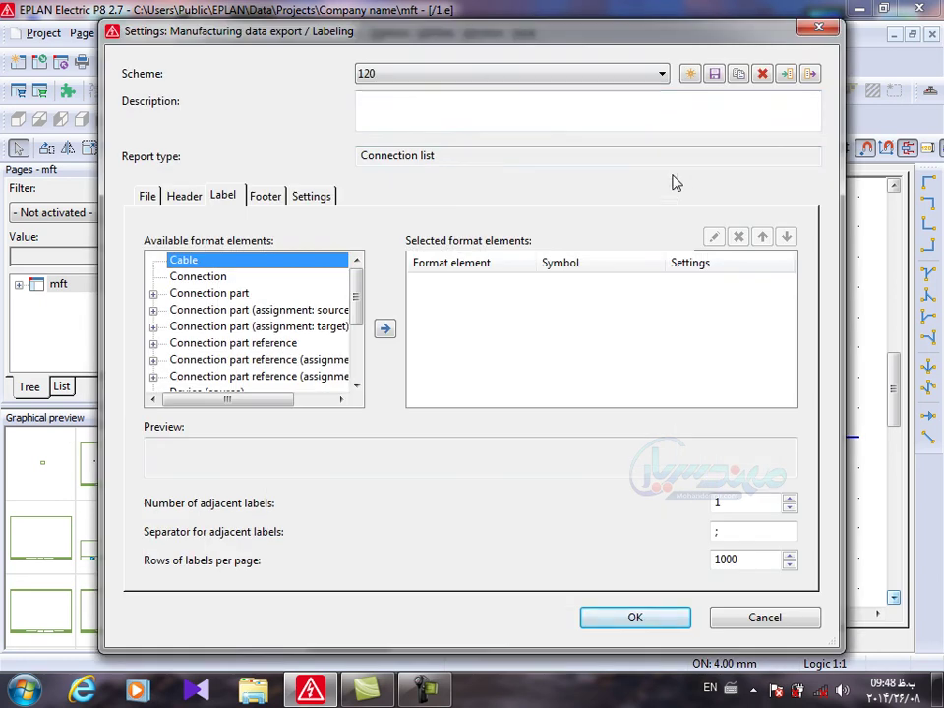
drag(529, 36, 568, 48)
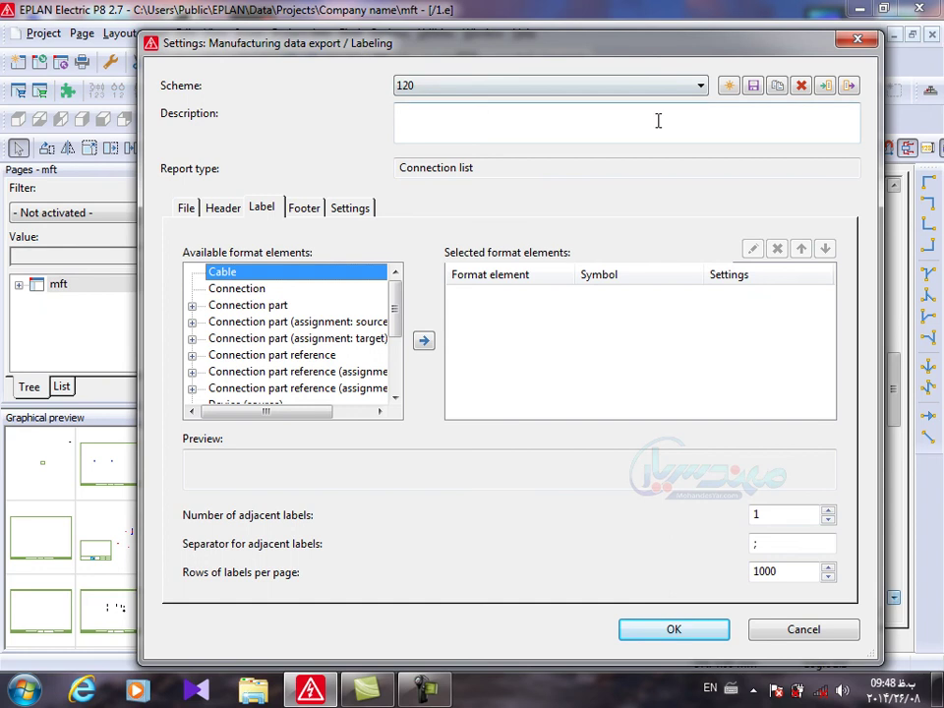
Step: Create a new labeling scheme of report type Connection list, named CONNECTION LIST MOHANDESYAR
click(732, 89)
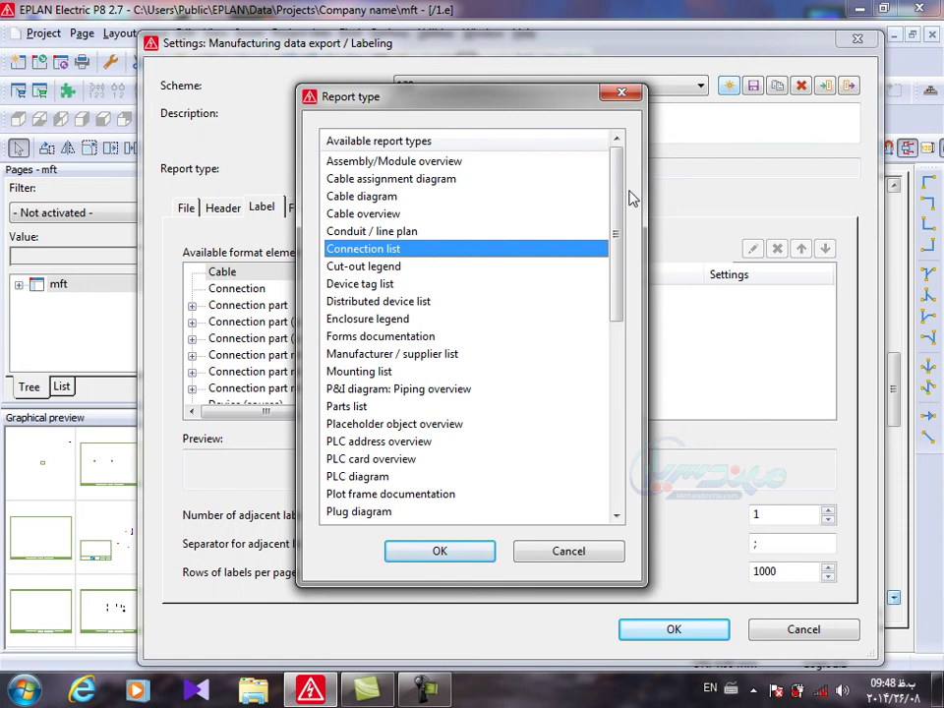
drag(619, 193, 638, 168)
double_click(392, 255)
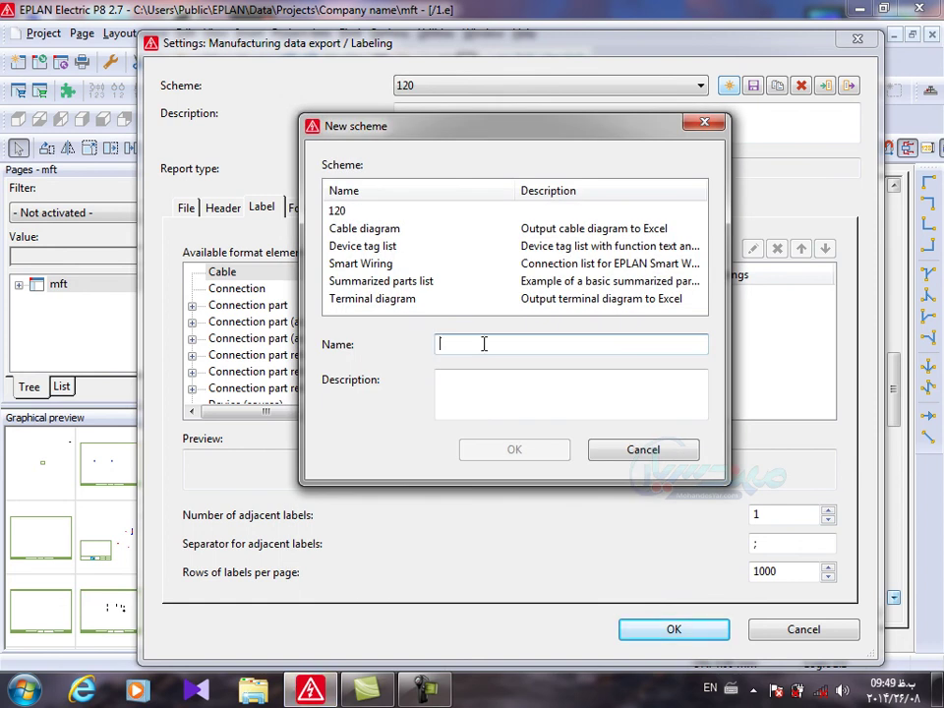
text(CON)
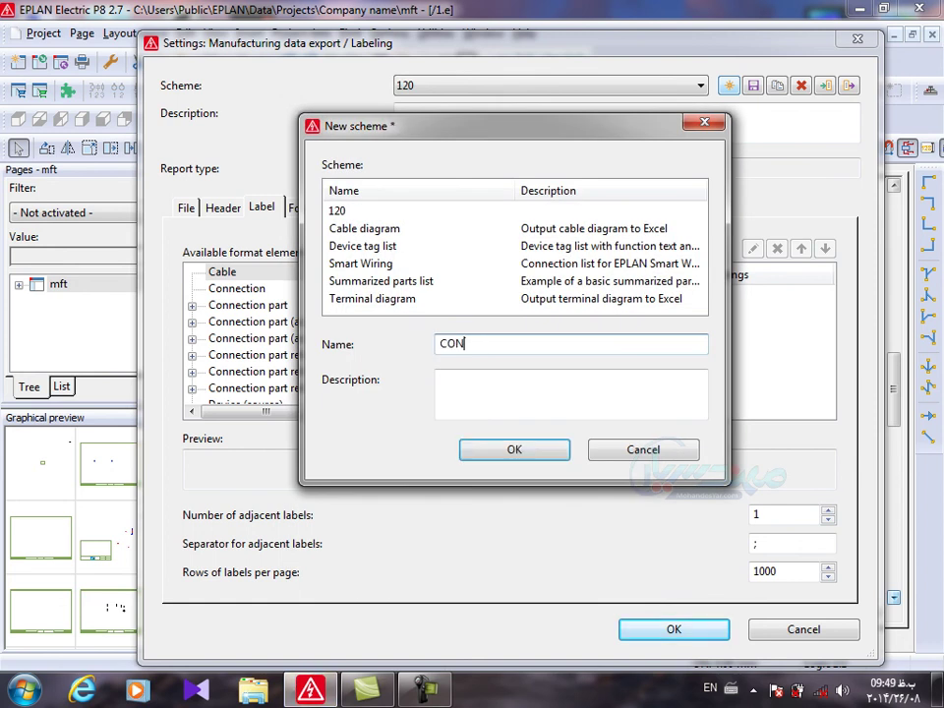
text(NECTION LIST M)
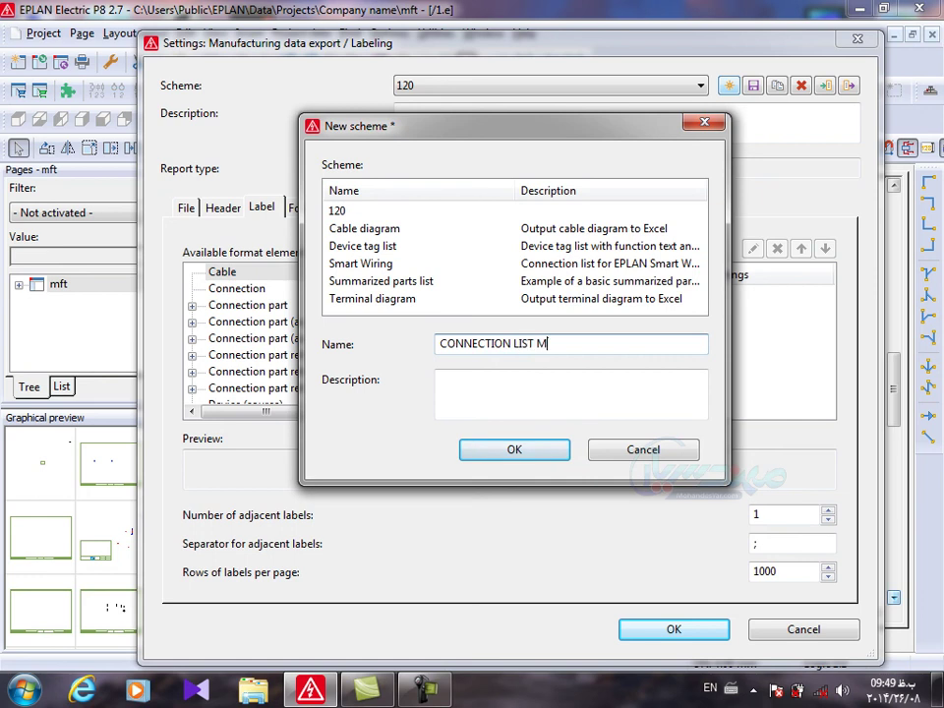
text(OHANDESYAR)
click(489, 450)
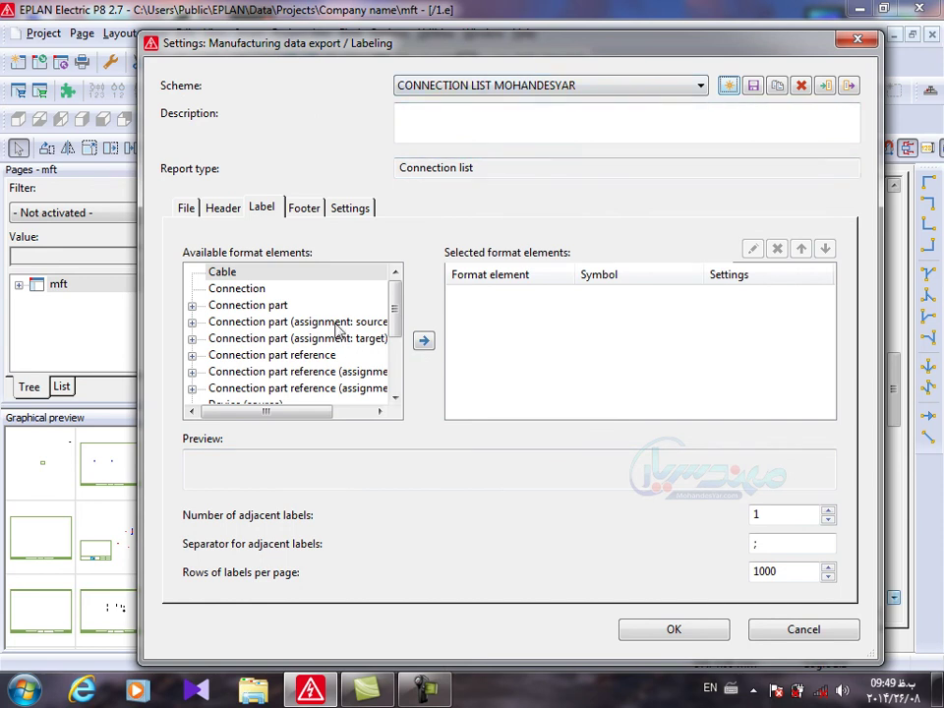
Step: Set the scheme's output file type to Excel file (*.xls,*.xlsx,*.xlsm,*.xlsb)
click(220, 210)
click(263, 207)
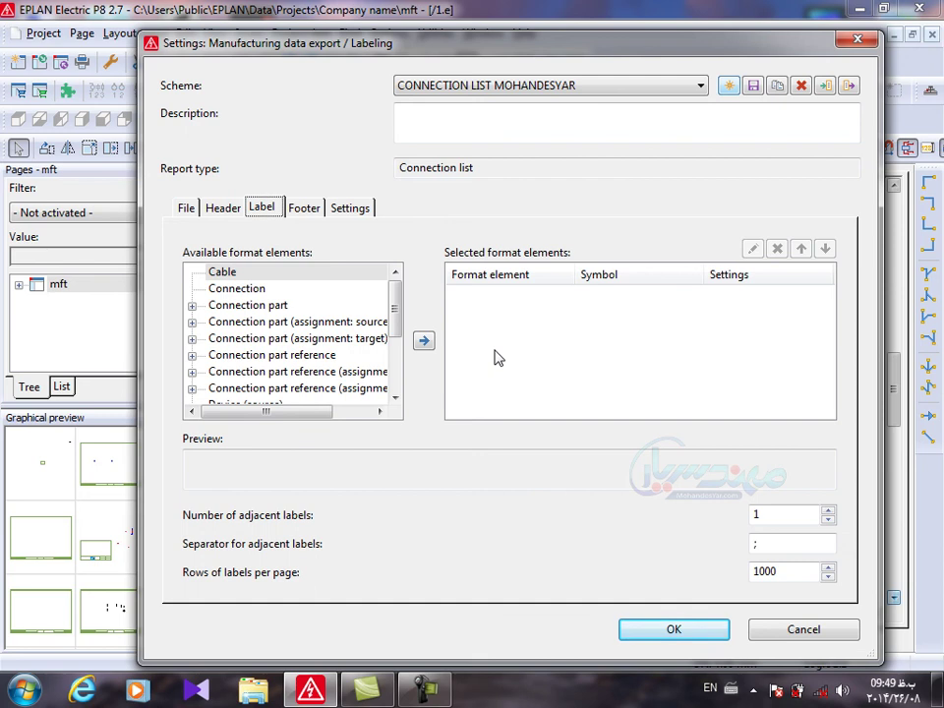
key(ctrl+shift+Tab)
key(ctrl+shift+Tab)
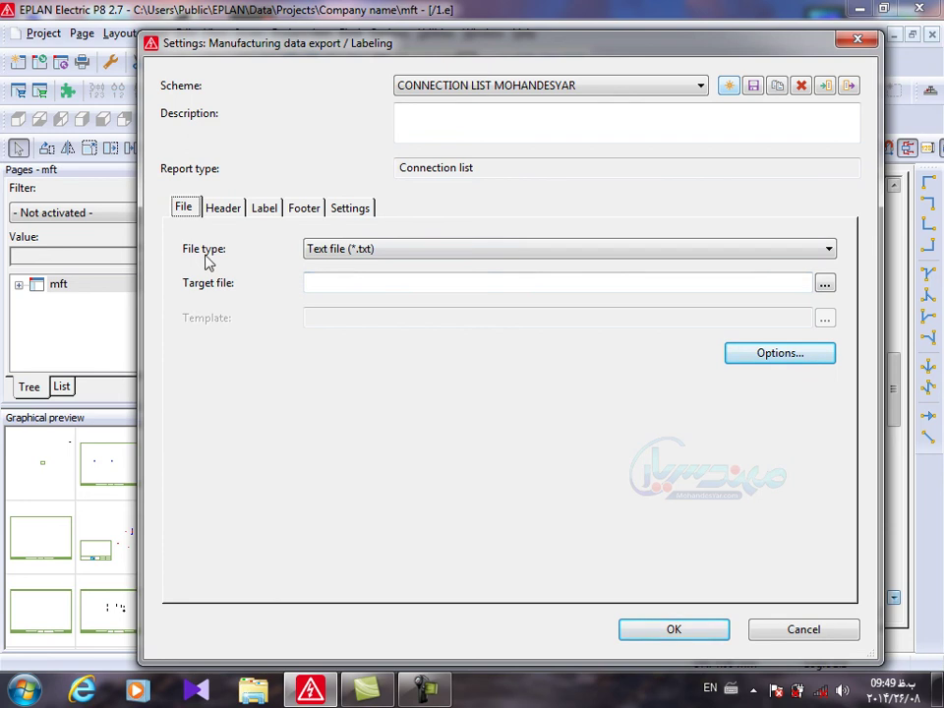
click(365, 252)
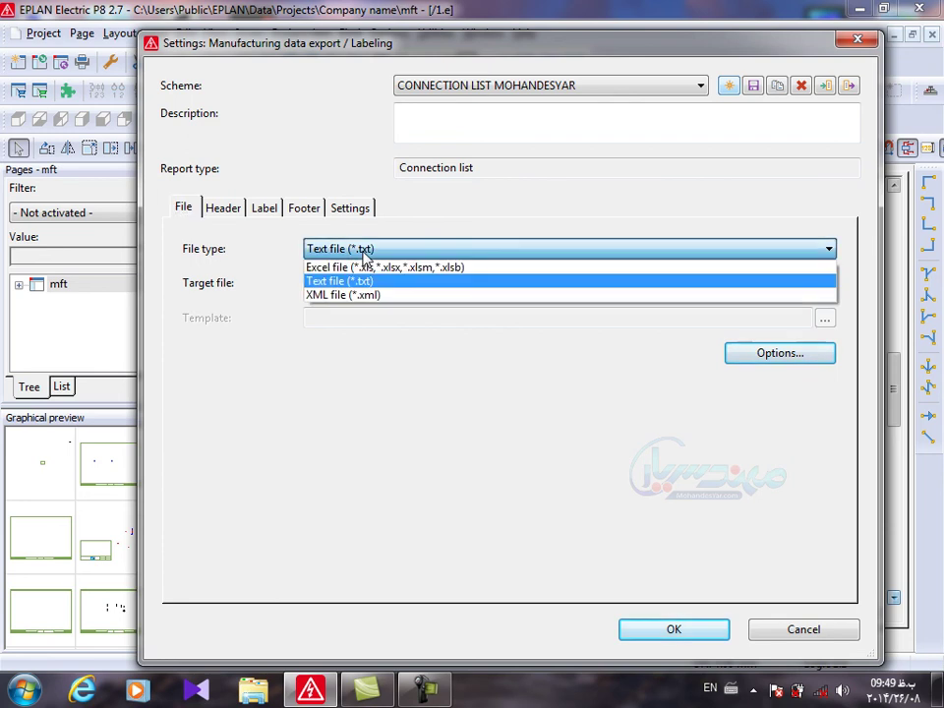
click(323, 267)
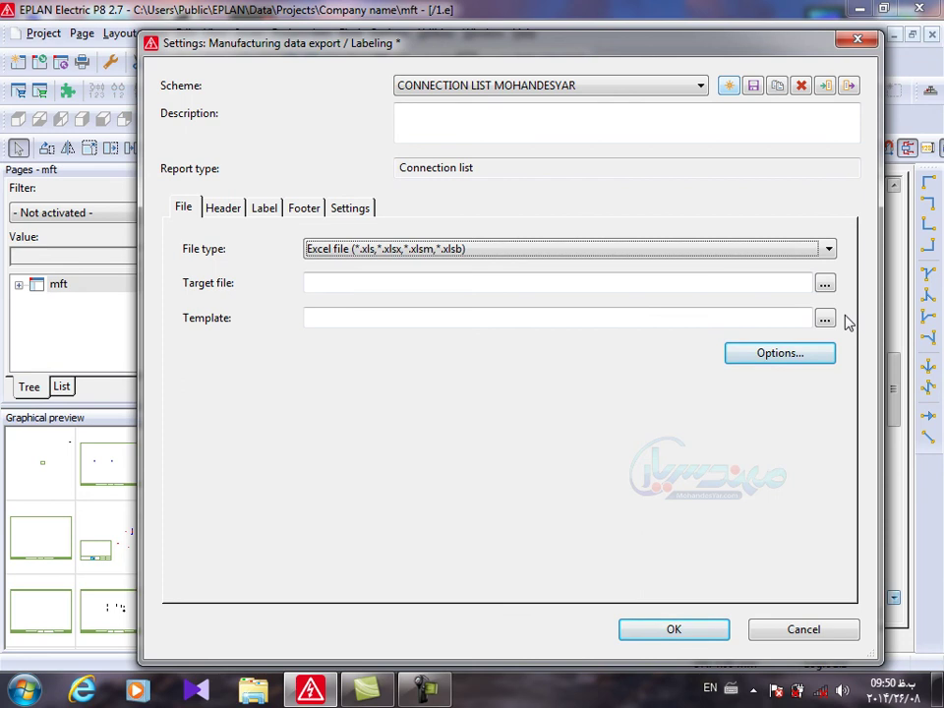
Step: Set the scheme's target file to CONNECTION on the Desktop
click(825, 284)
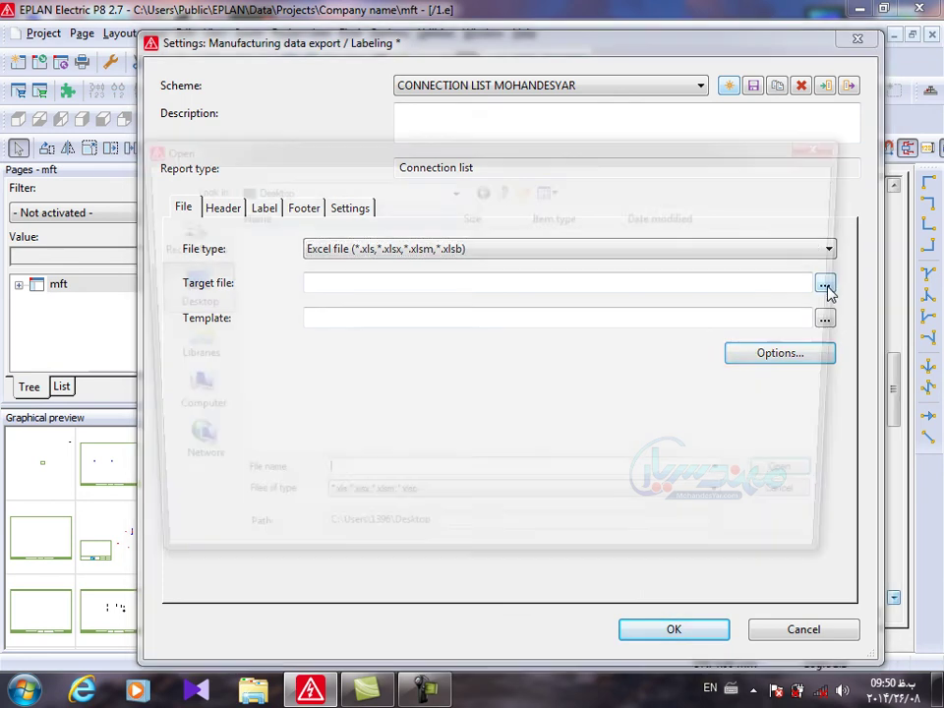
click(177, 293)
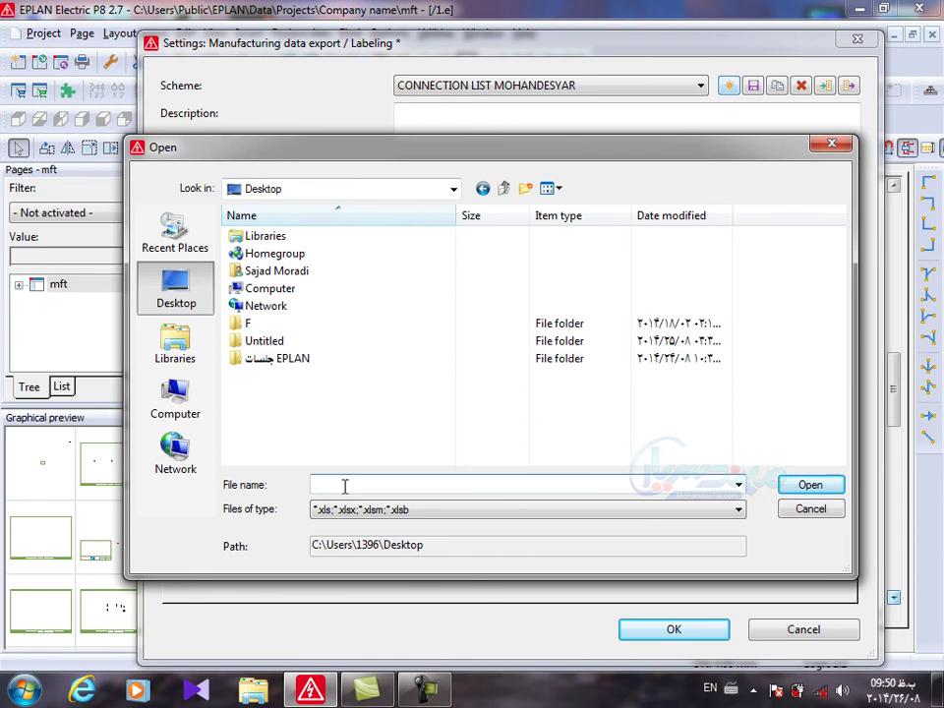
text(CO)
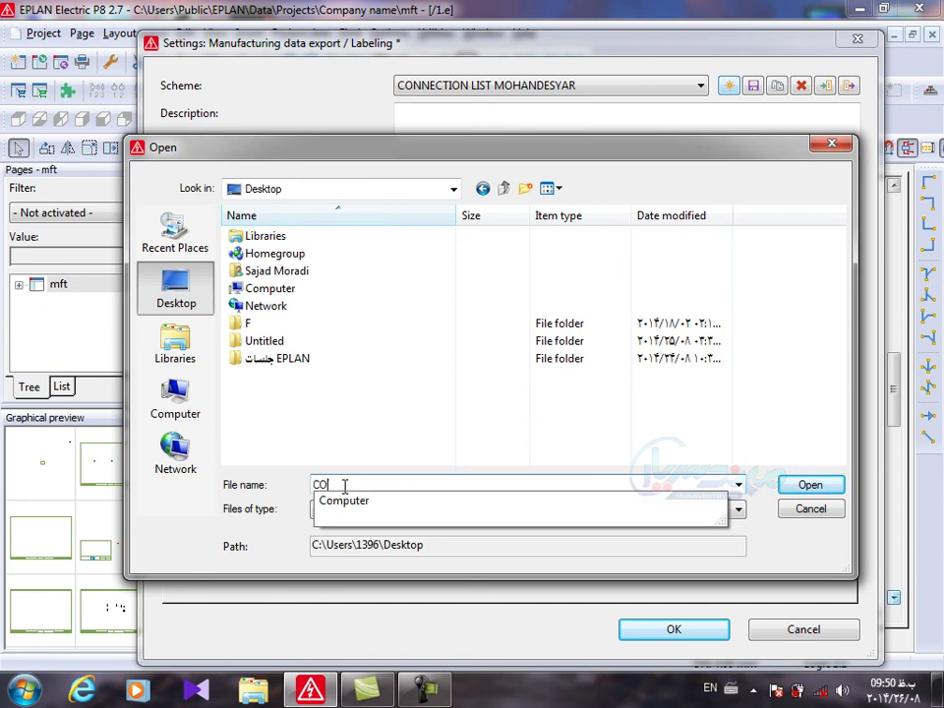
text(NNECTION)
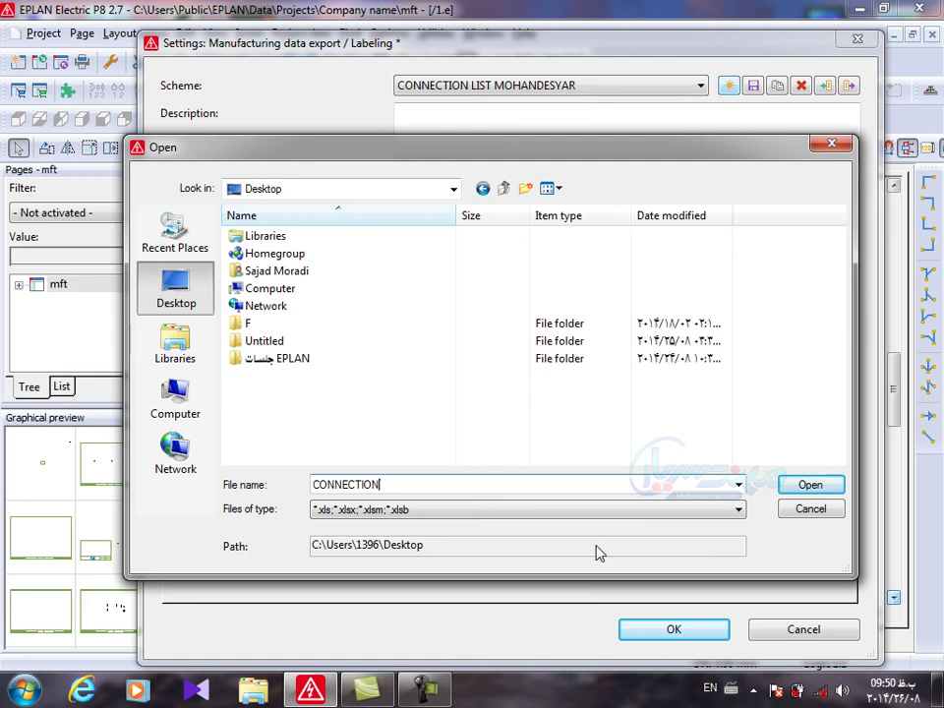
click(808, 484)
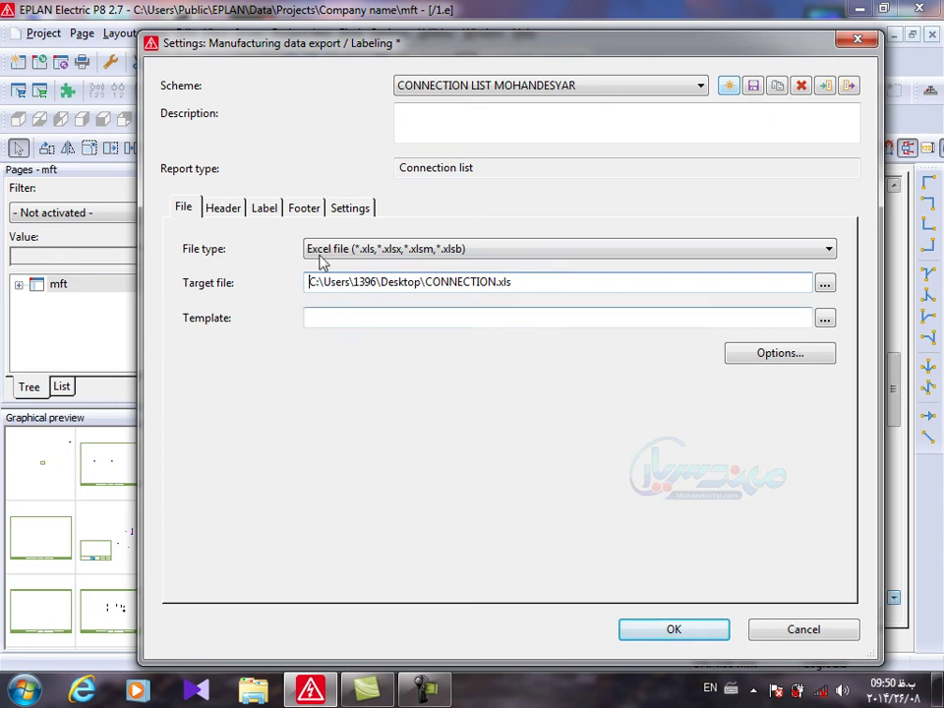
Step: Add a Connection format element with the Connection description property to the label
click(263, 213)
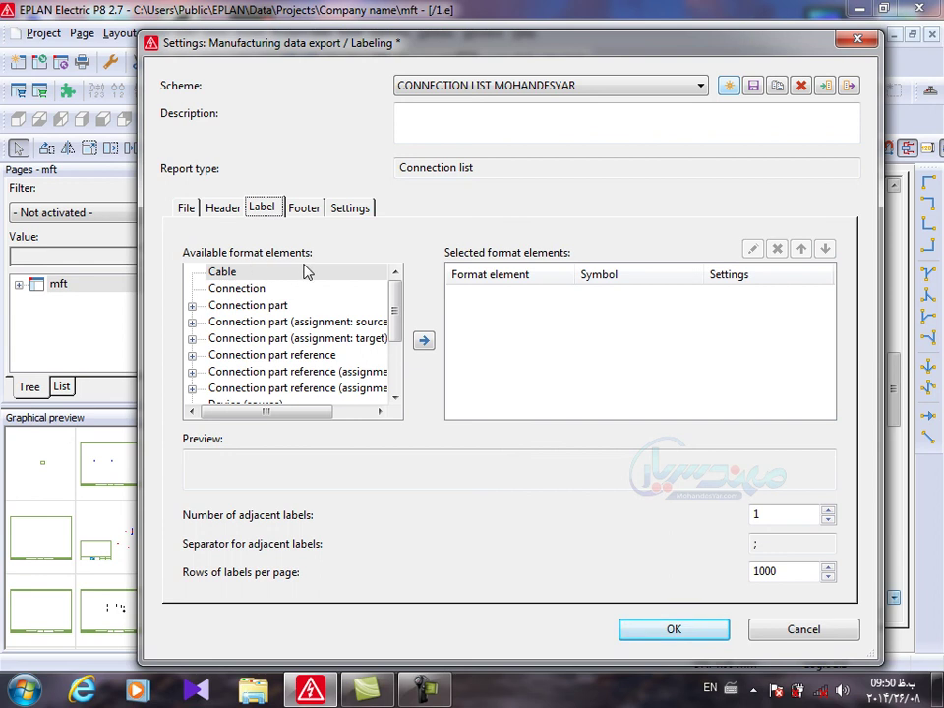
click(241, 290)
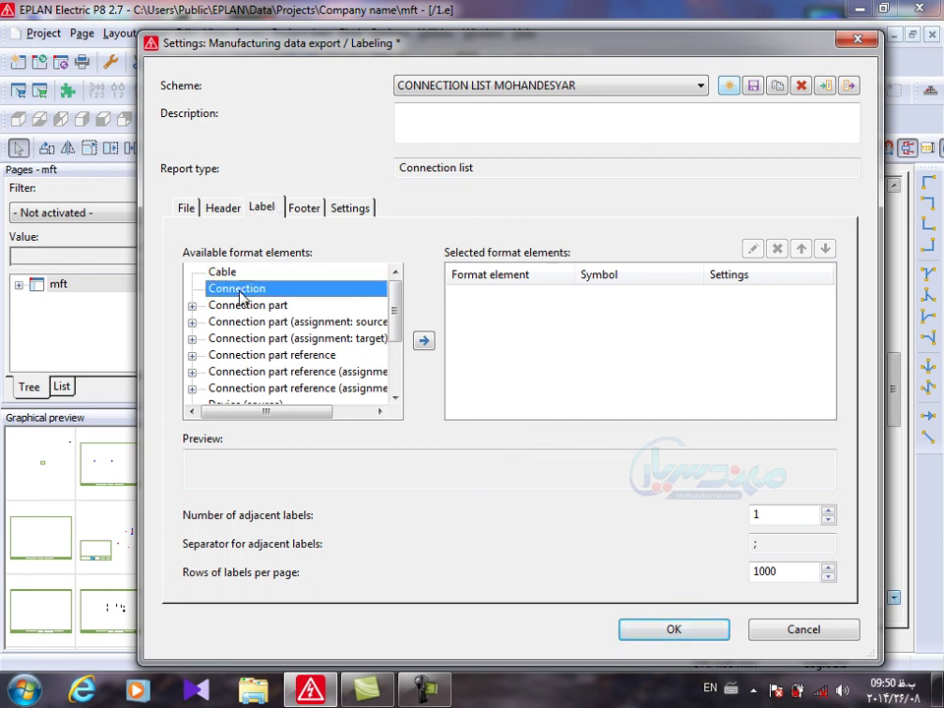
click(423, 342)
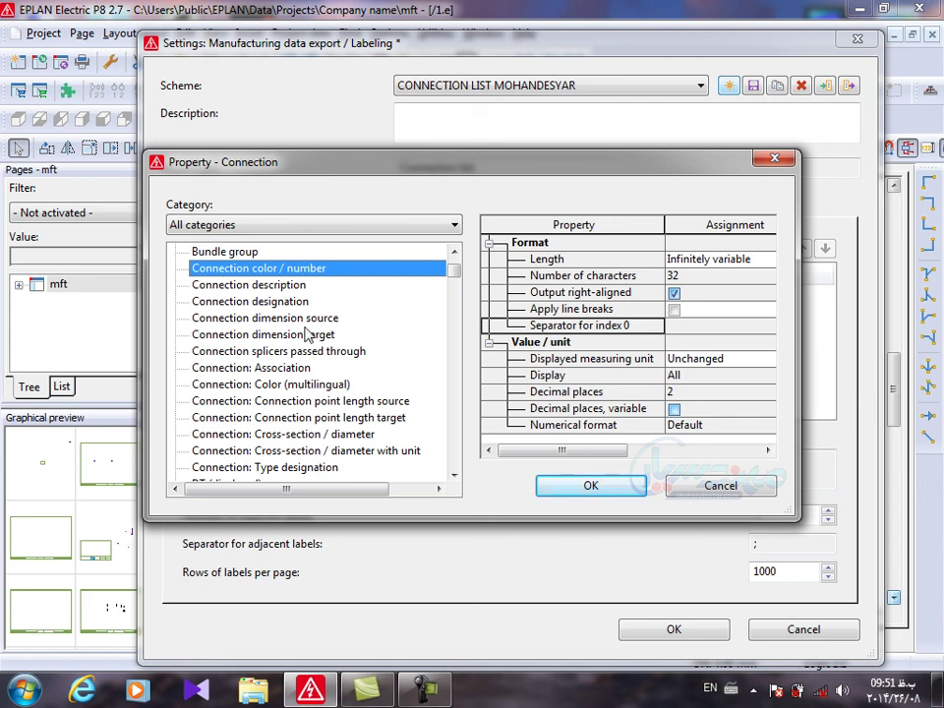
click(278, 286)
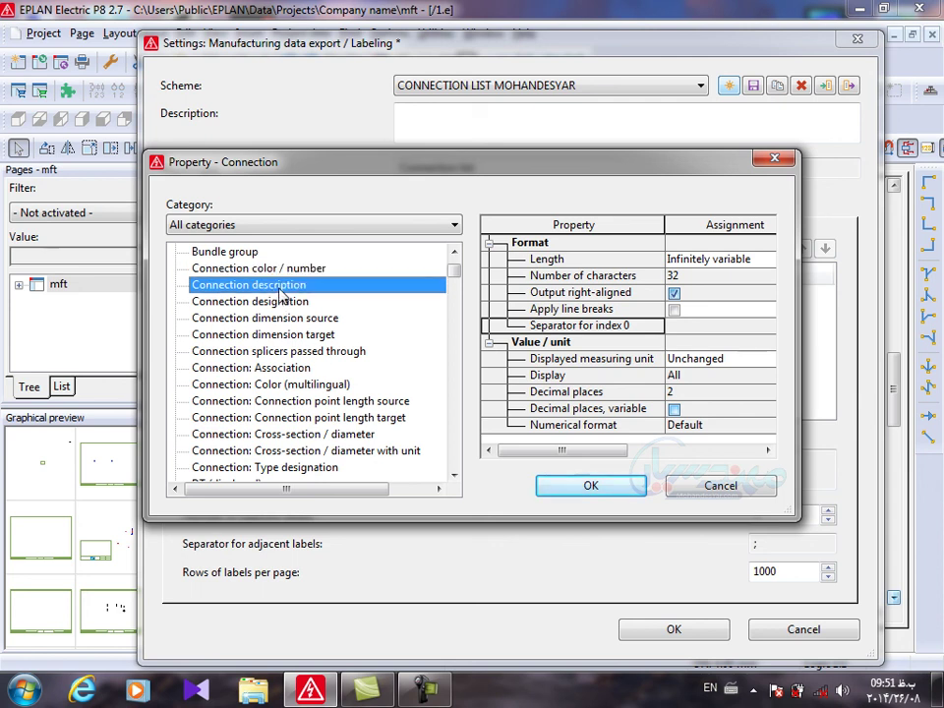
click(595, 487)
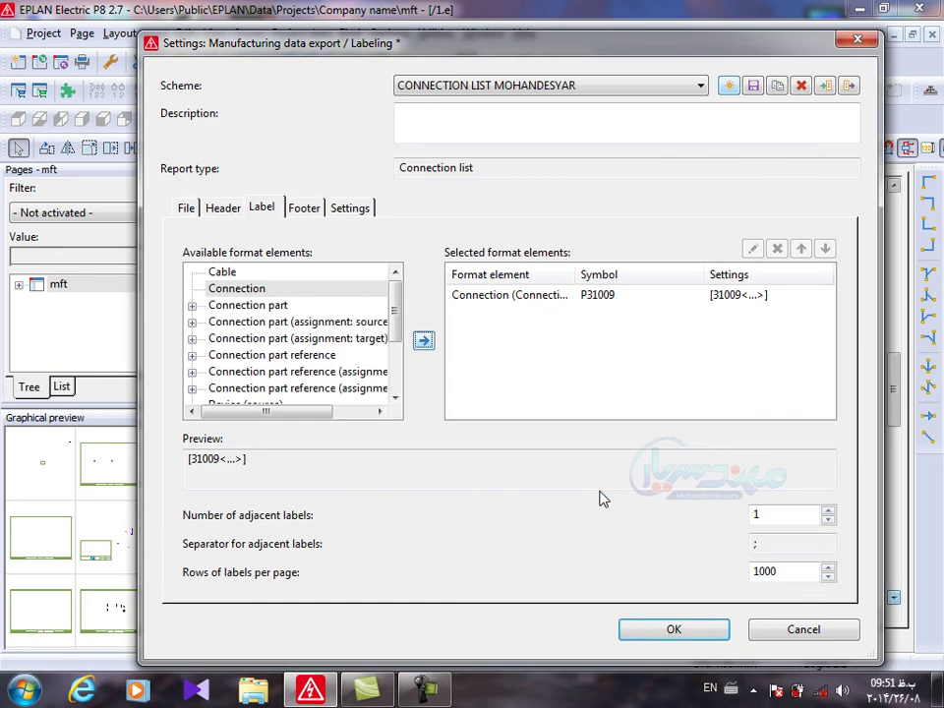
click(538, 300)
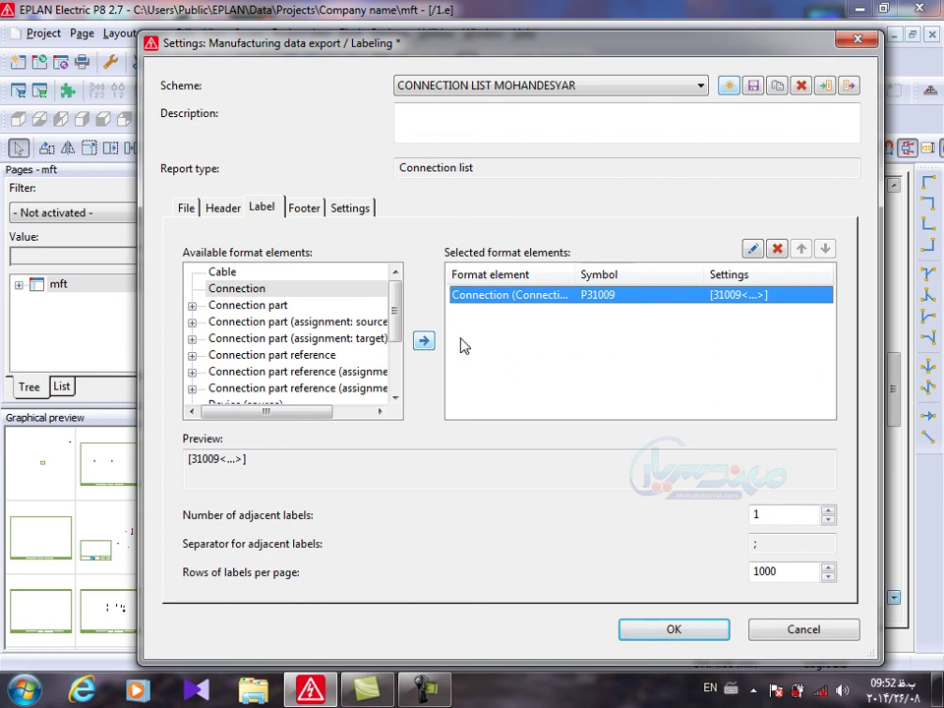
Step: Add a Device (source) format element with the DT (displayed) property to the label
click(220, 358)
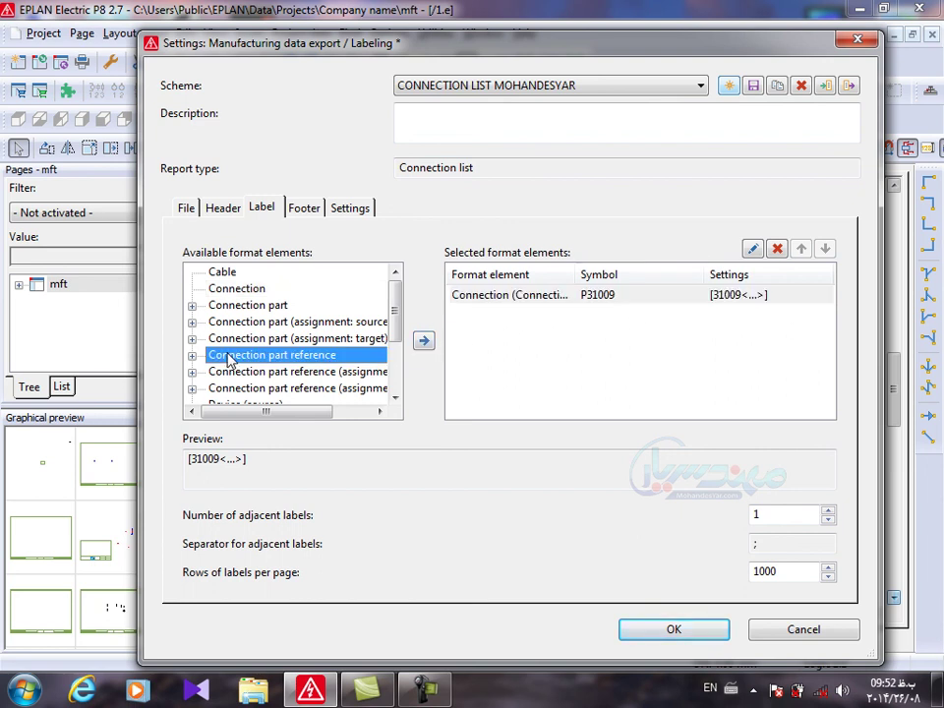
scroll(226, 362, down, 1)
click(228, 365)
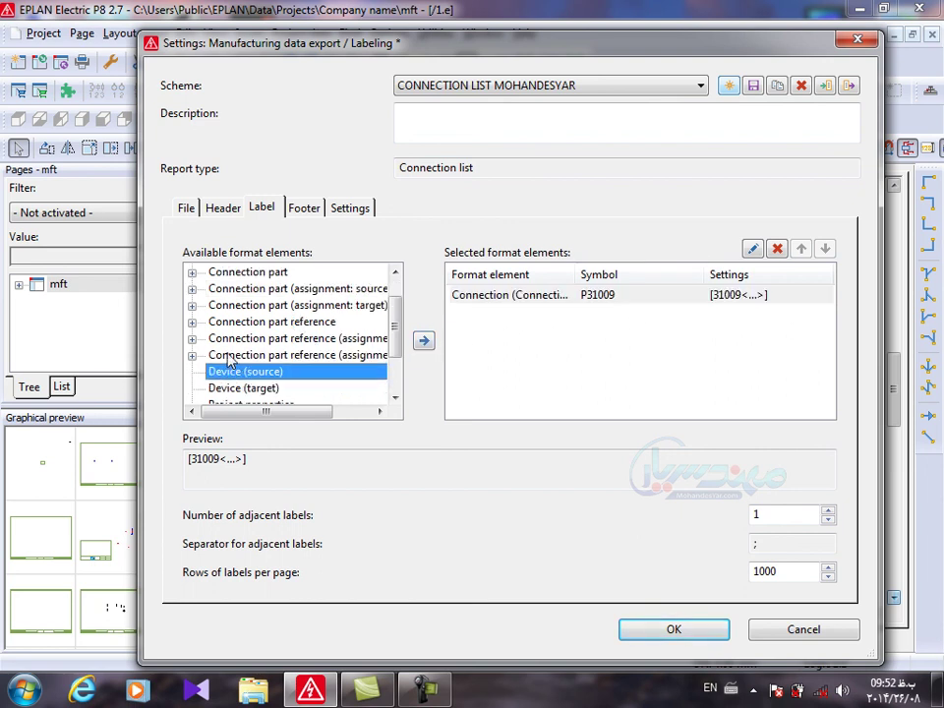
click(424, 343)
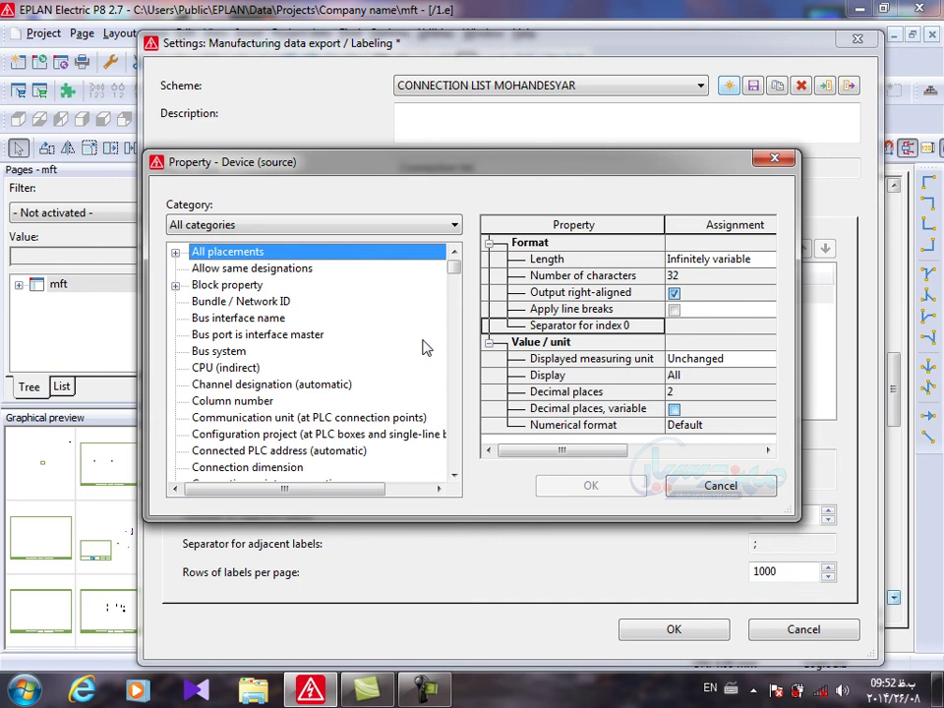
key(d)
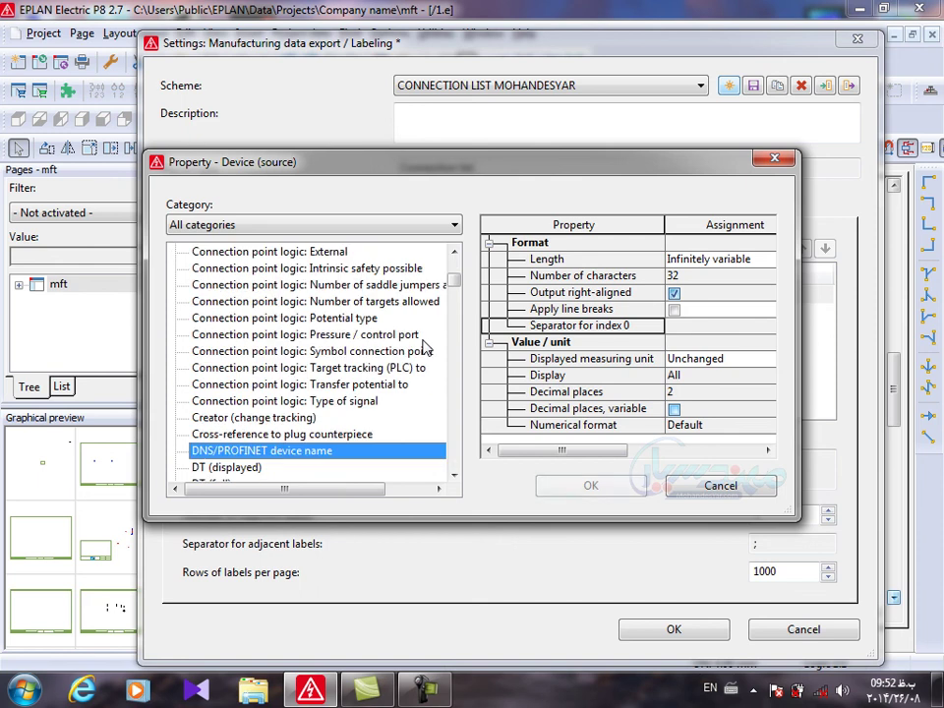
double_click(454, 479)
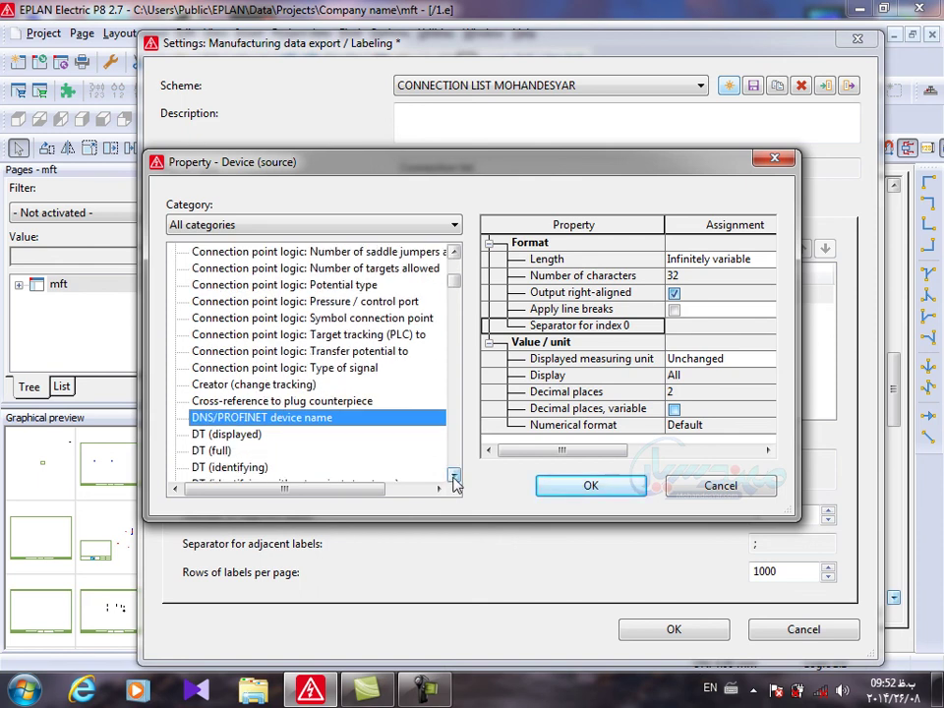
double_click(455, 478)
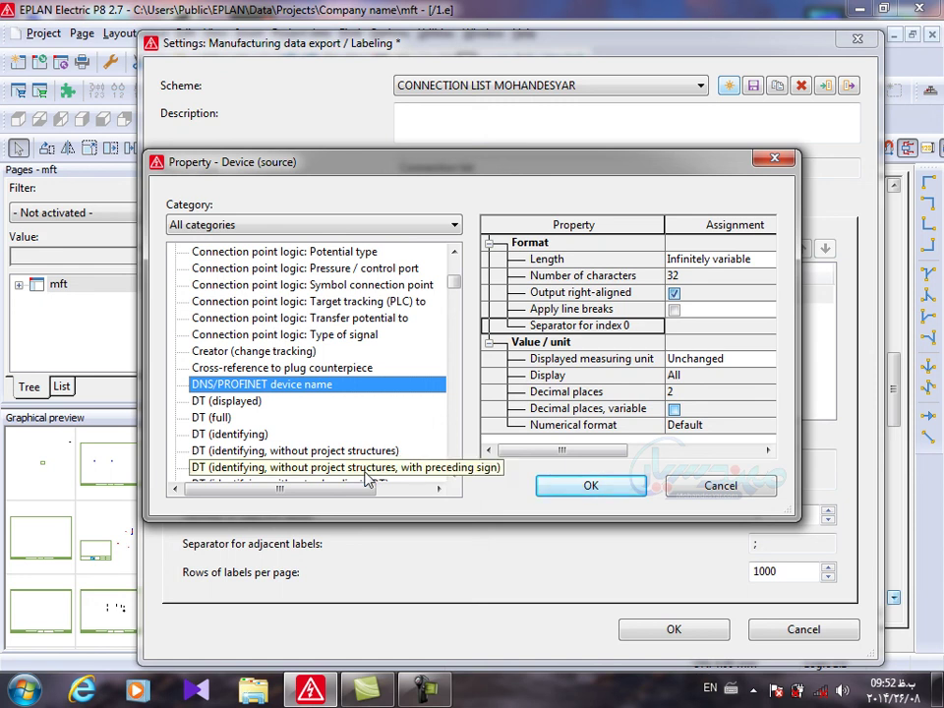
click(276, 452)
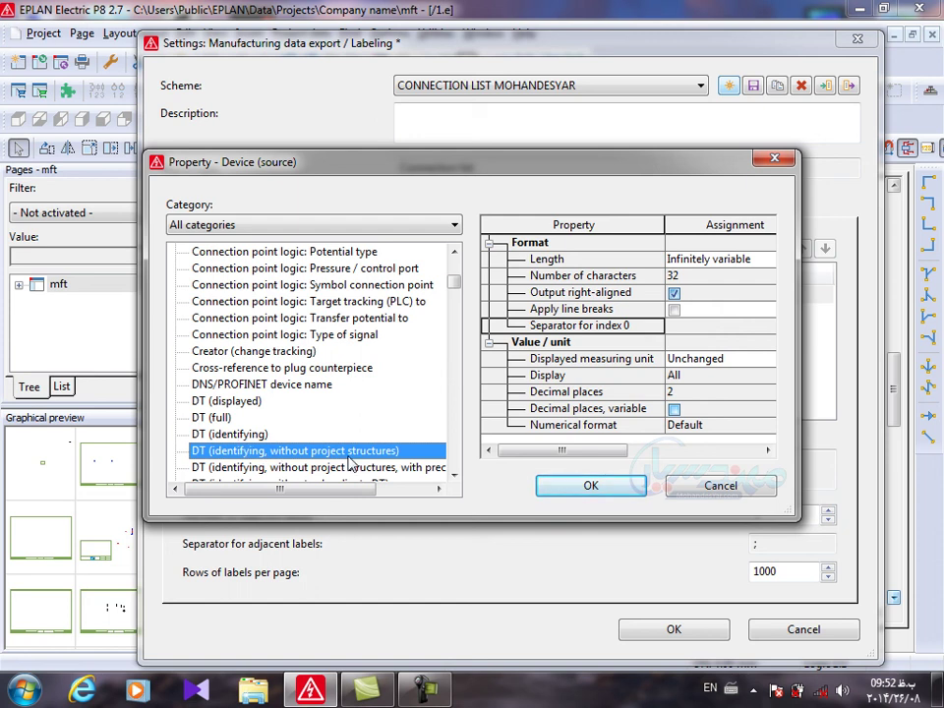
click(254, 403)
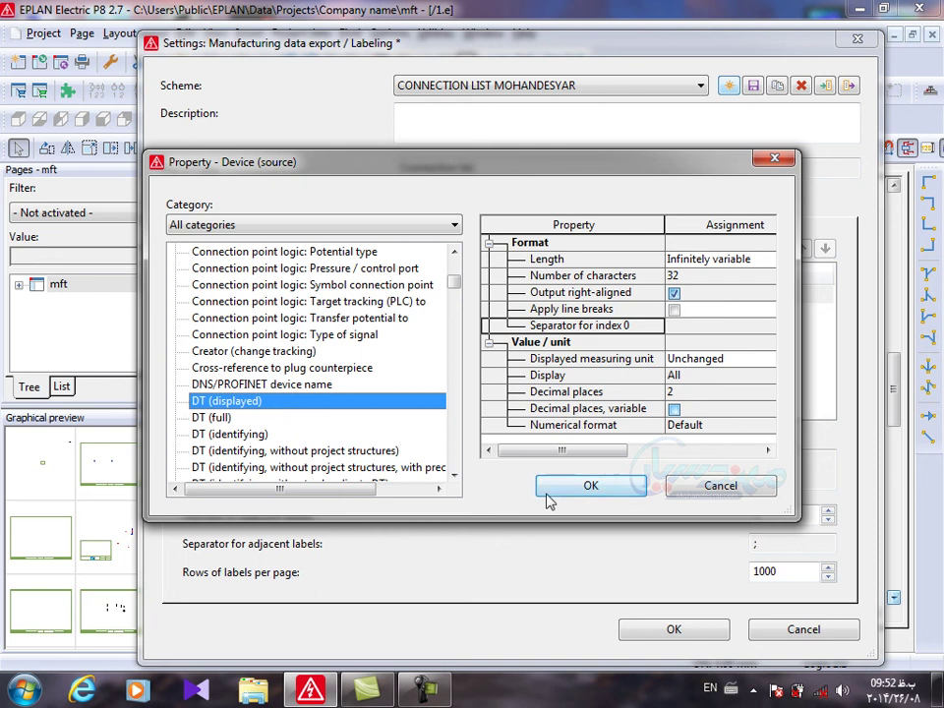
click(586, 486)
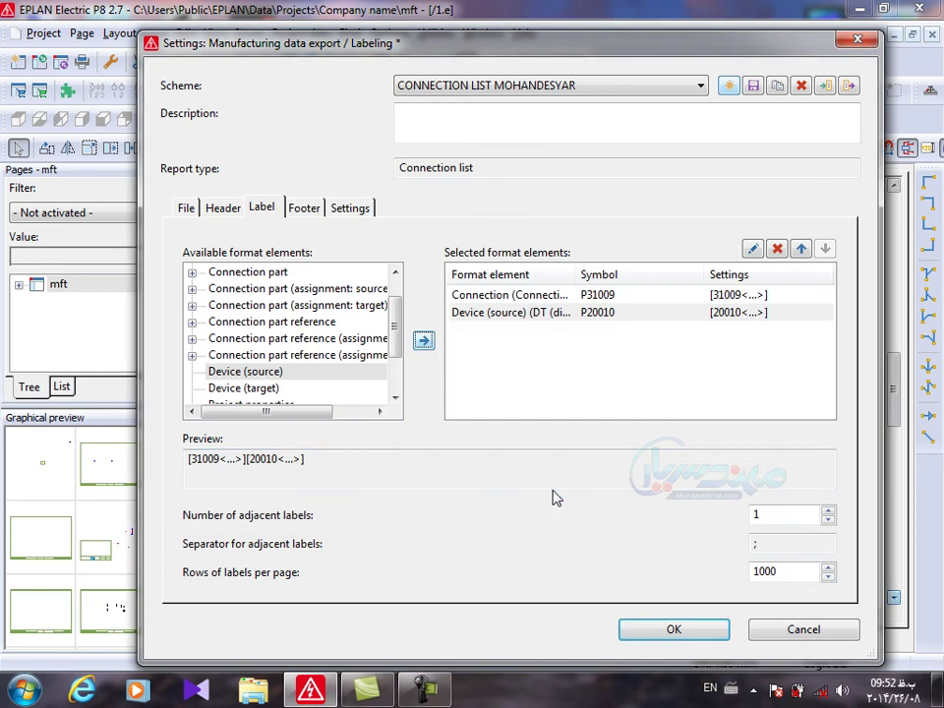
Step: Add a second Device (source) format element, using the Connection point designation 1 property
click(491, 300)
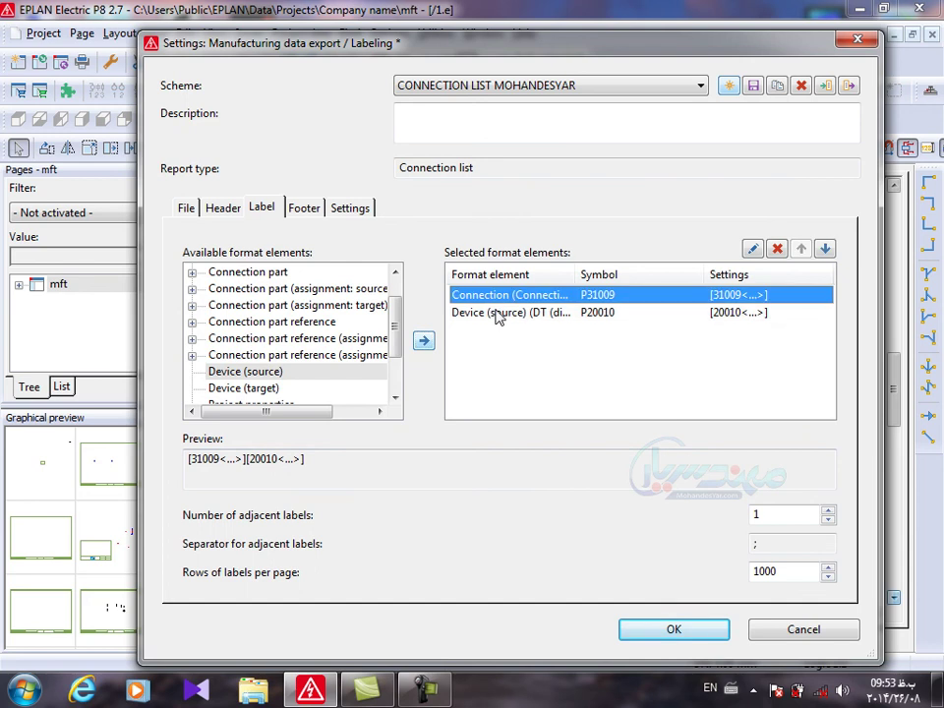
click(499, 314)
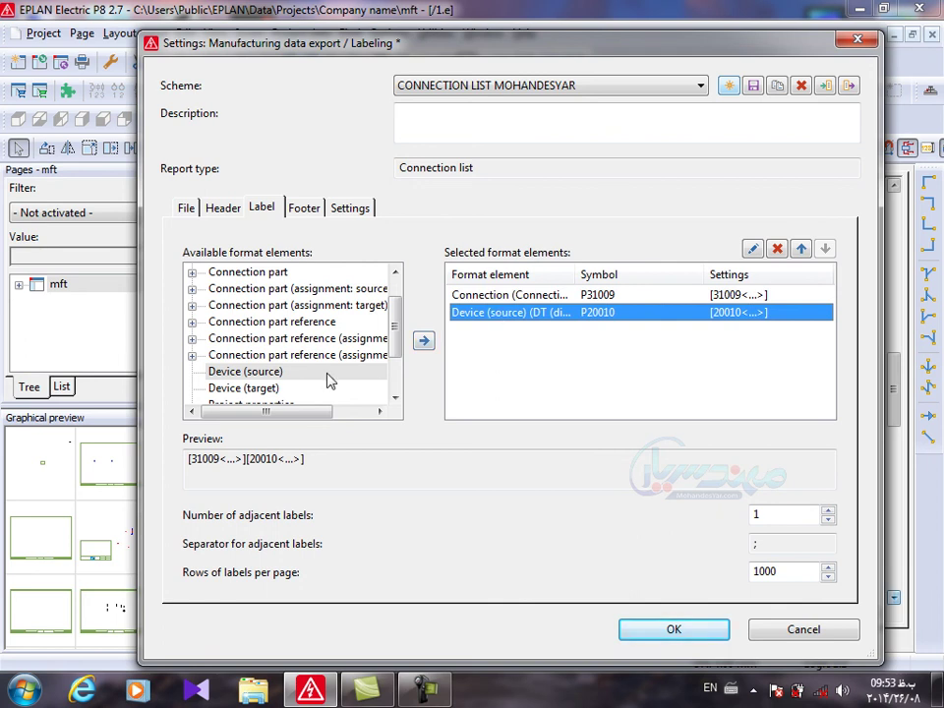
click(272, 376)
click(272, 379)
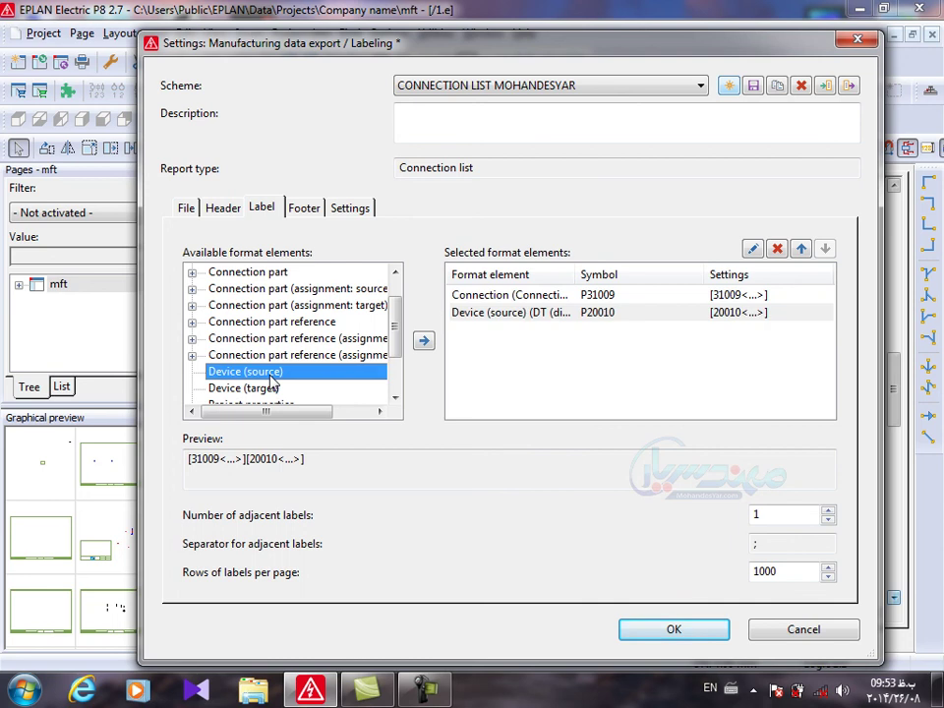
click(423, 342)
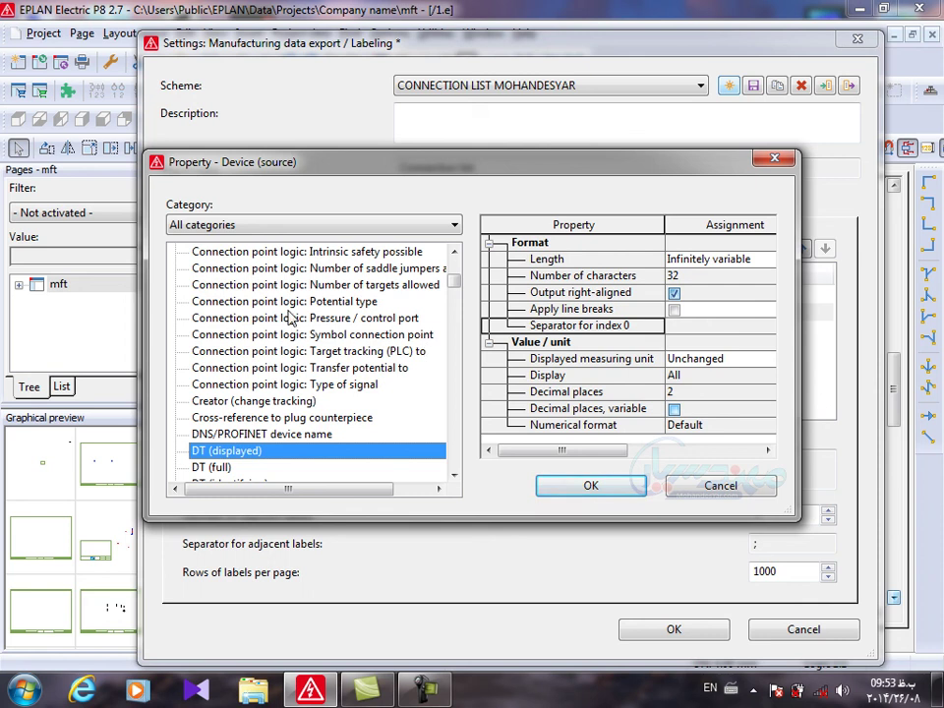
key(c)
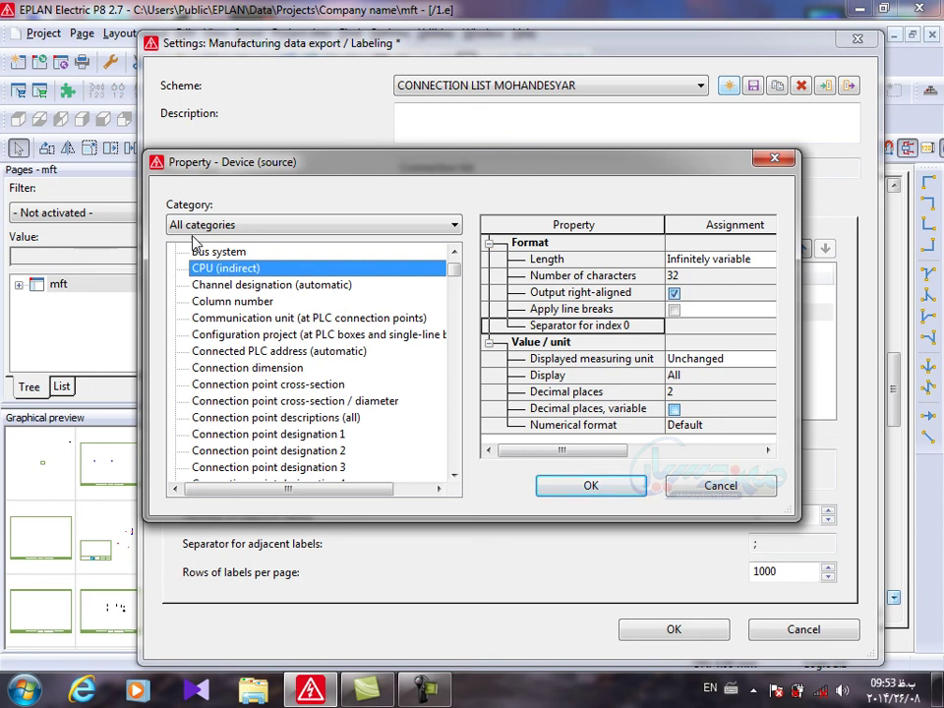
click(285, 434)
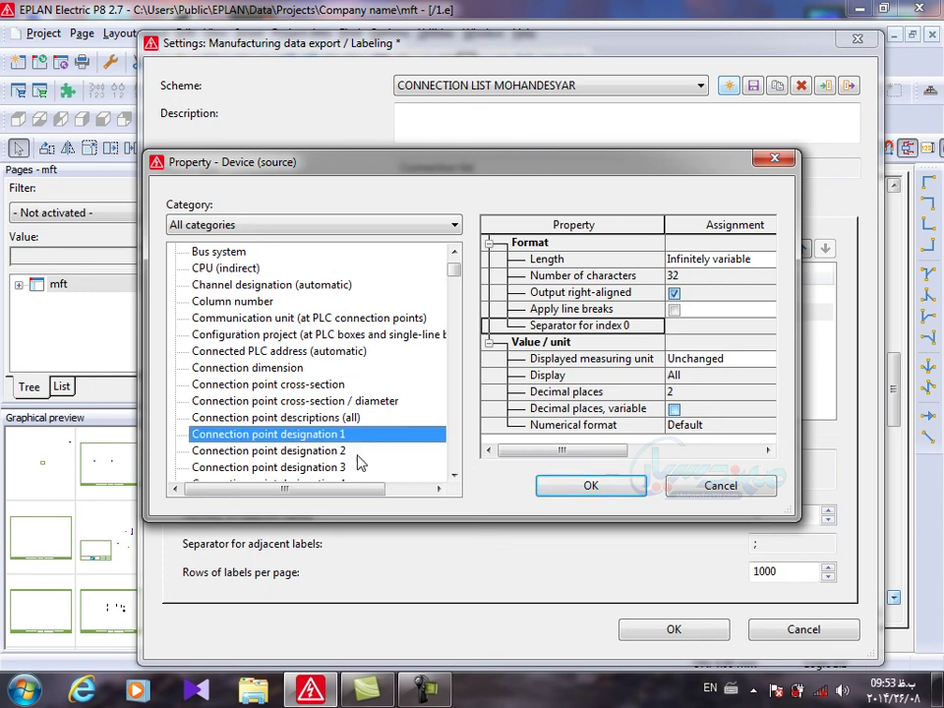
click(546, 488)
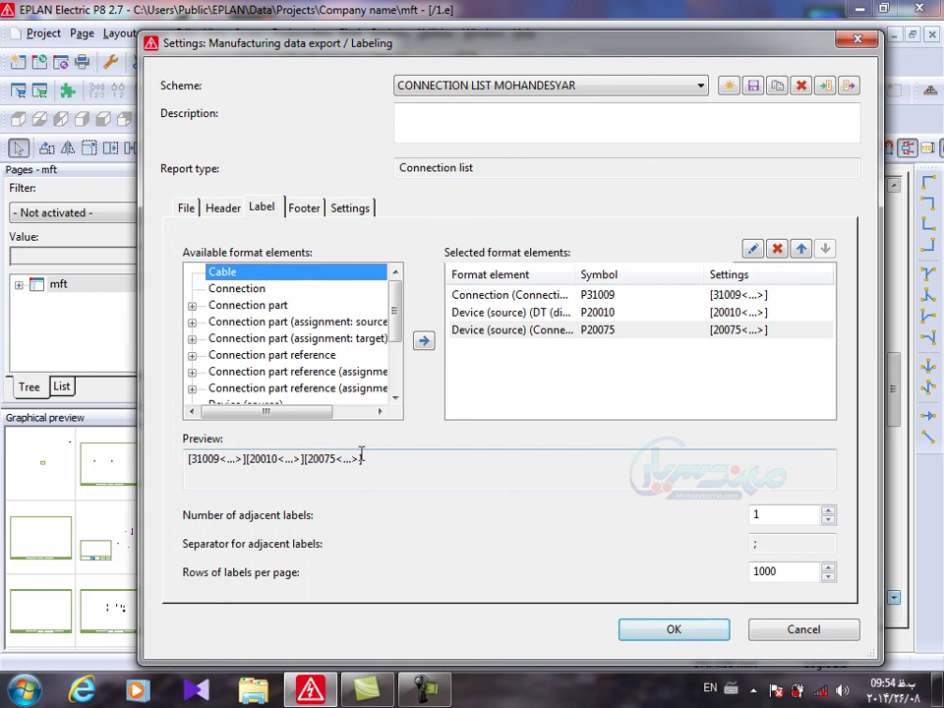
Step: Check the source and target device entries among the available format elements and accept the labeling scheme settings
click(334, 373)
scroll(333, 374, down, 1)
click(333, 372)
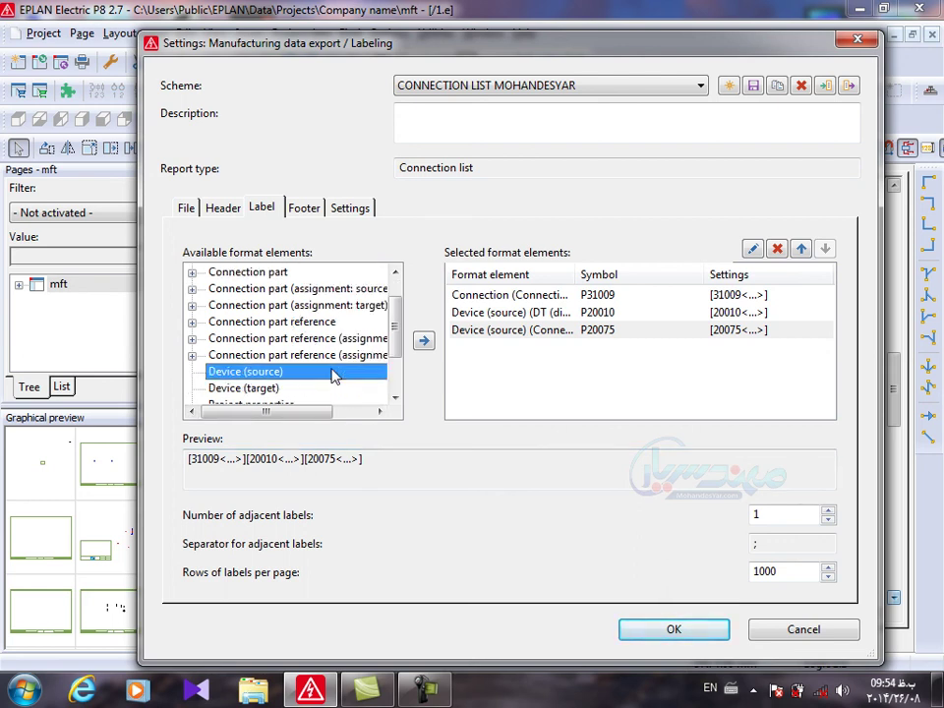
click(285, 388)
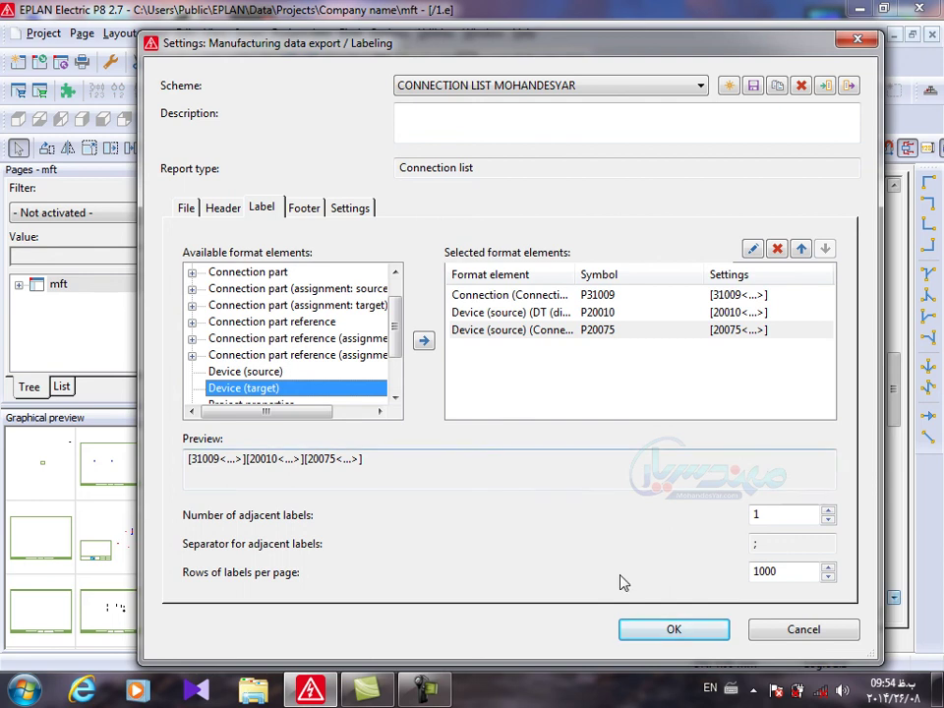
click(672, 629)
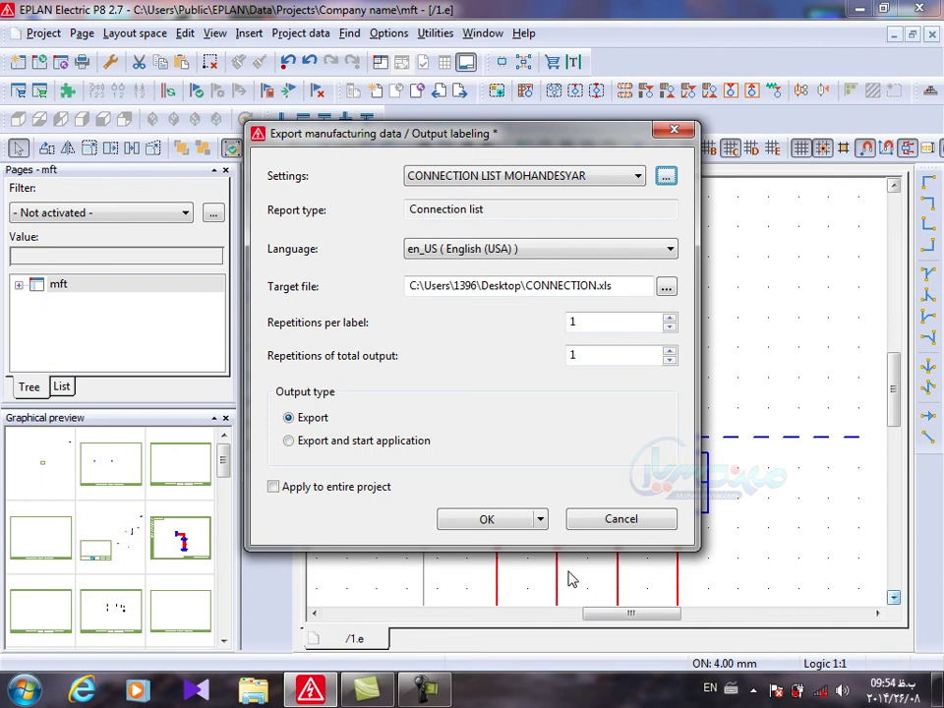
Step: Export the connection list labeling with the output applied to the entire project
drag(411, 142, 462, 145)
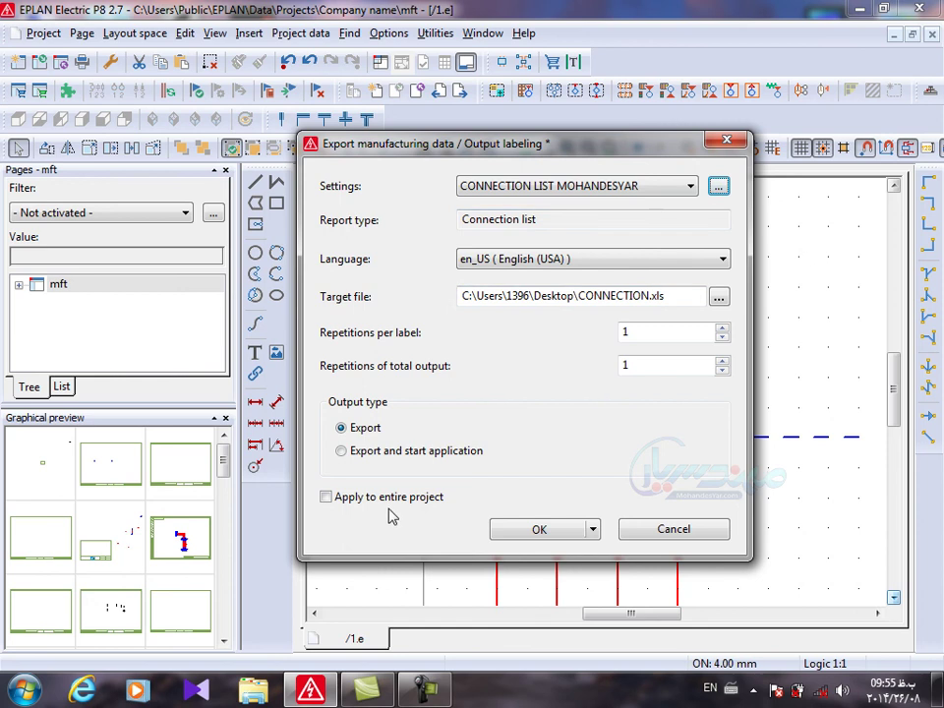
click(348, 499)
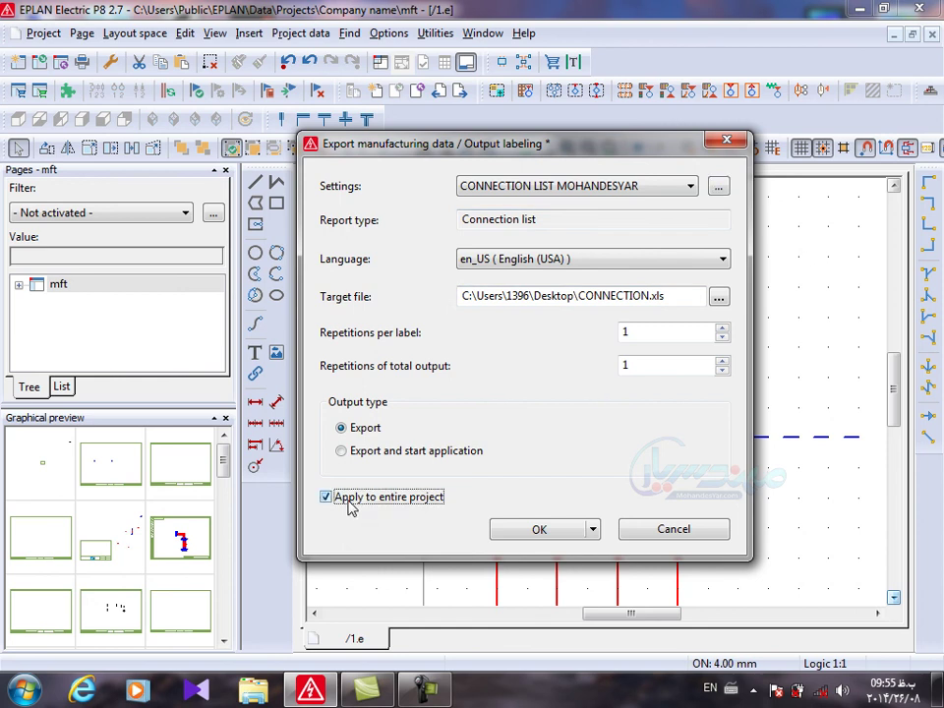
click(551, 531)
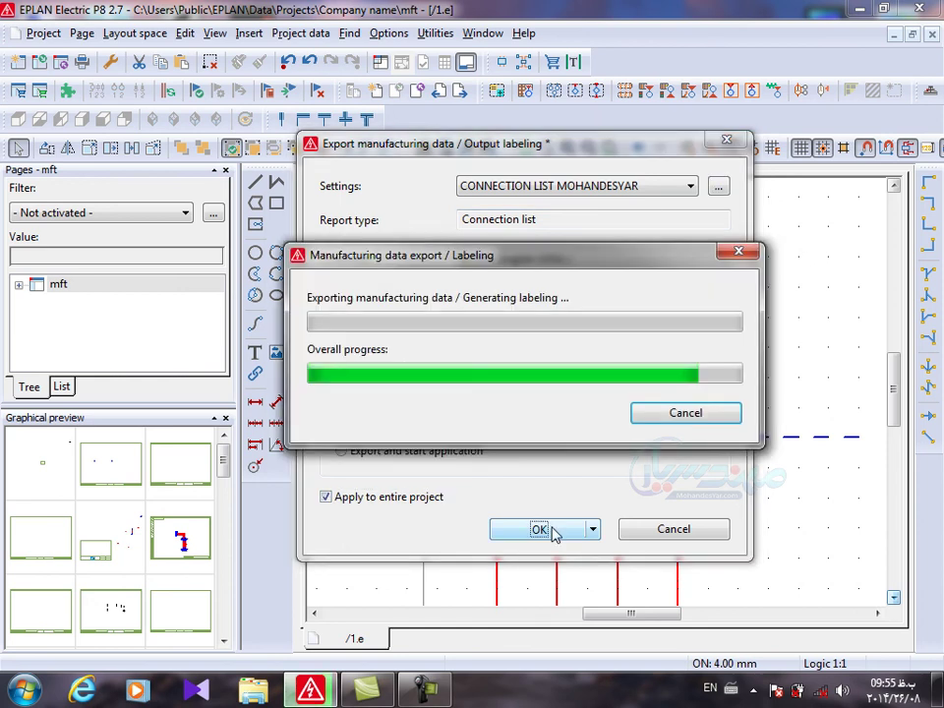